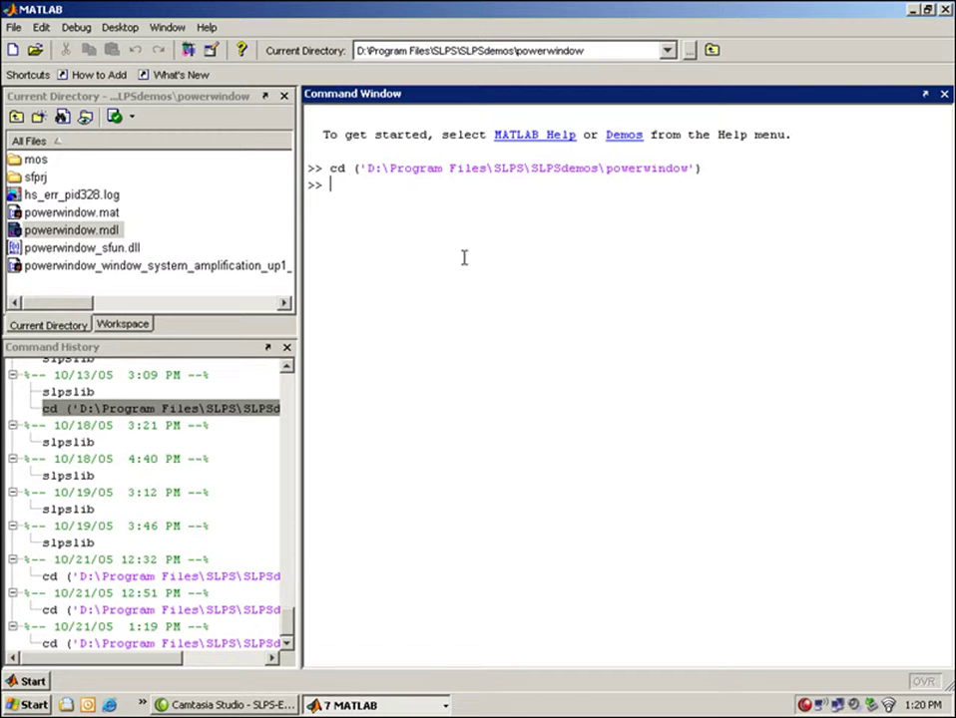
# Step: Open powerwindow.mdl and its window_world 3D scene, then shrink the VR window
pyautogui.doubleClick(99, 230)
pyautogui.doubleClick(795, 230)
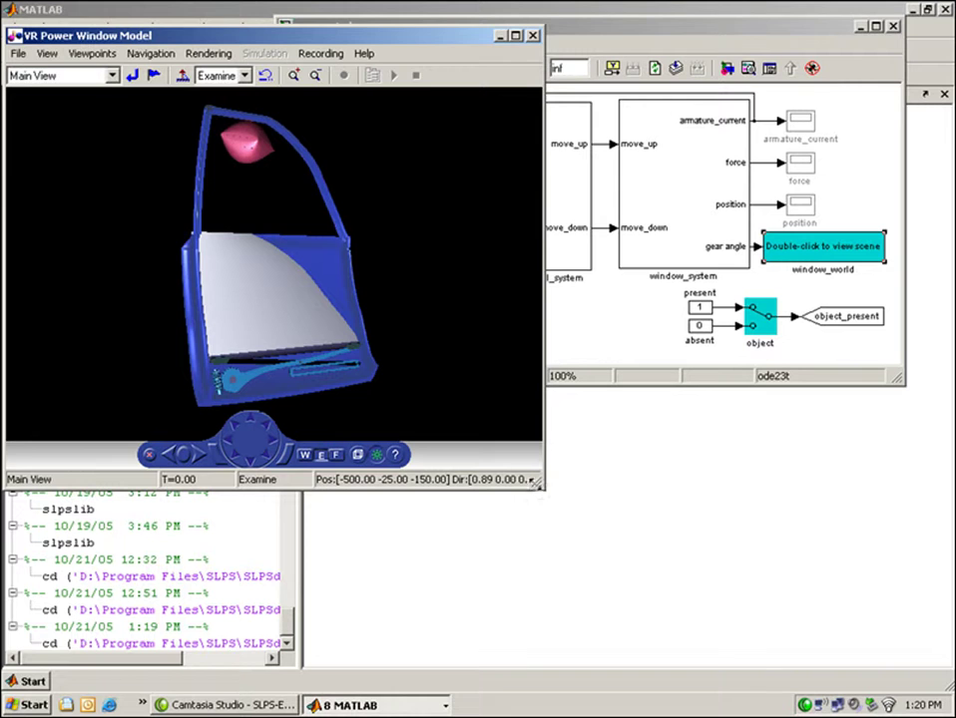
pyautogui.moveTo(543, 482); pyautogui.dragTo(403, 396)
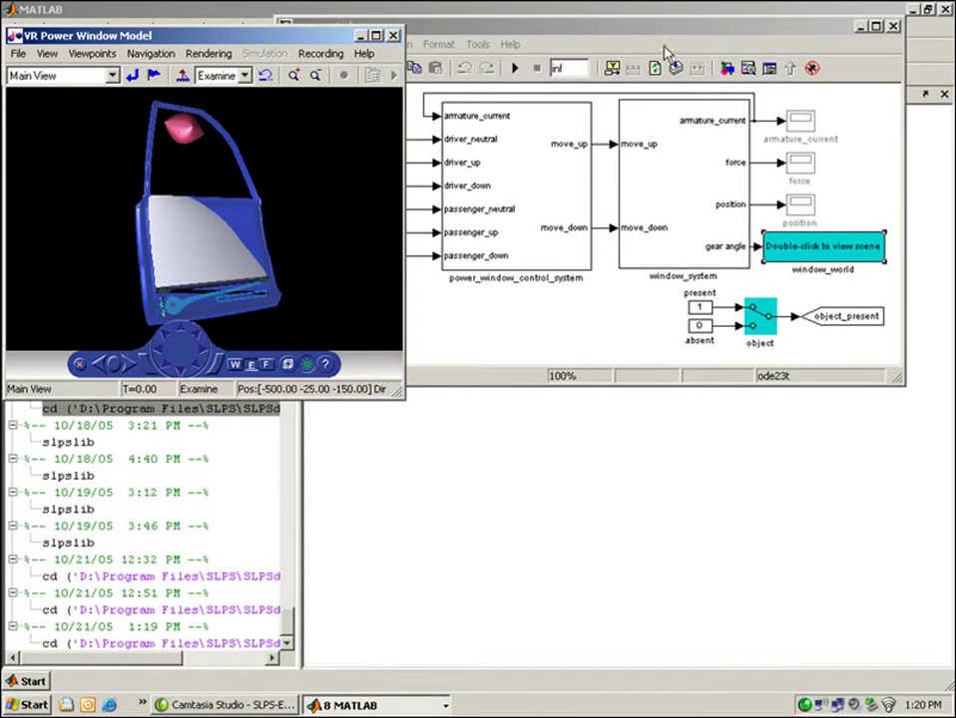
# Step: Drill into window_system and amplification up1 to locate the SLPS co-simulation block
pyautogui.doubleClick(688, 147)
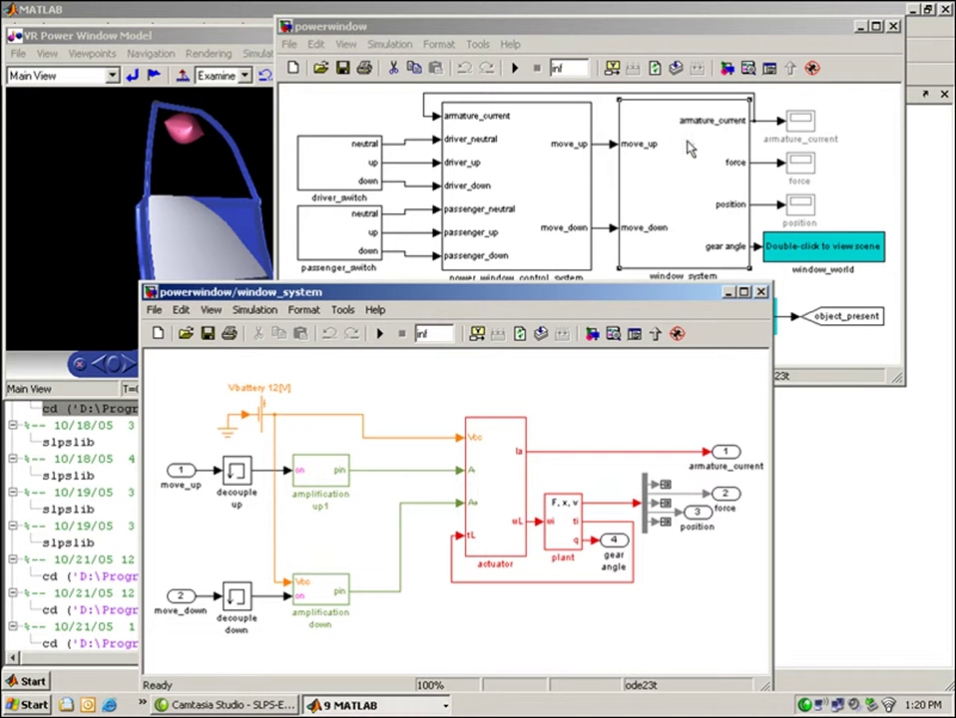
pyautogui.doubleClick(312, 482)
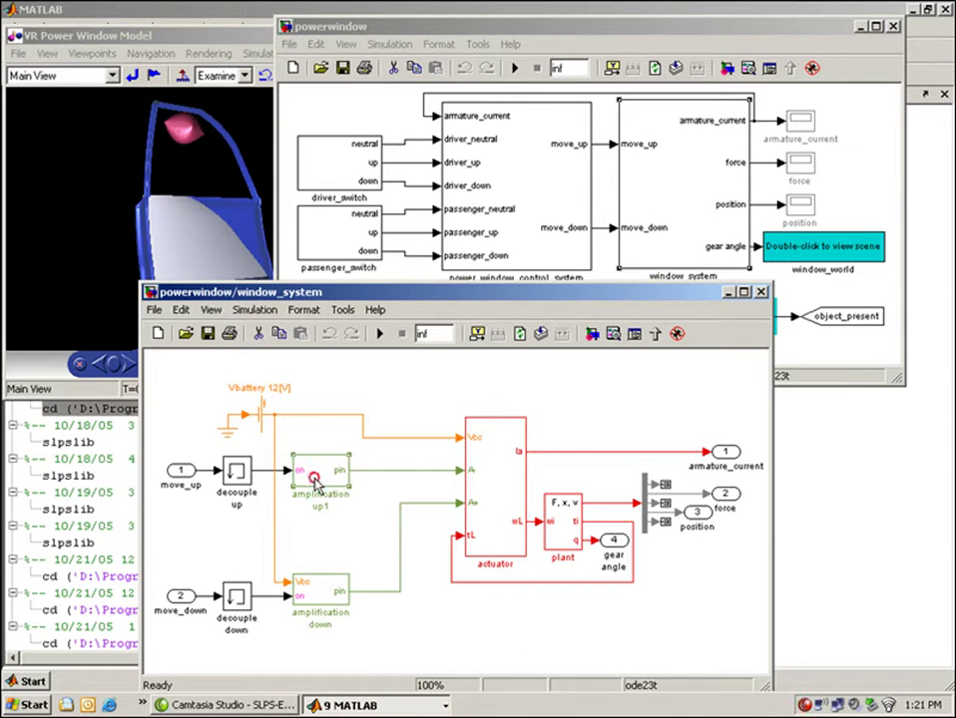
pyautogui.click(731, 433)
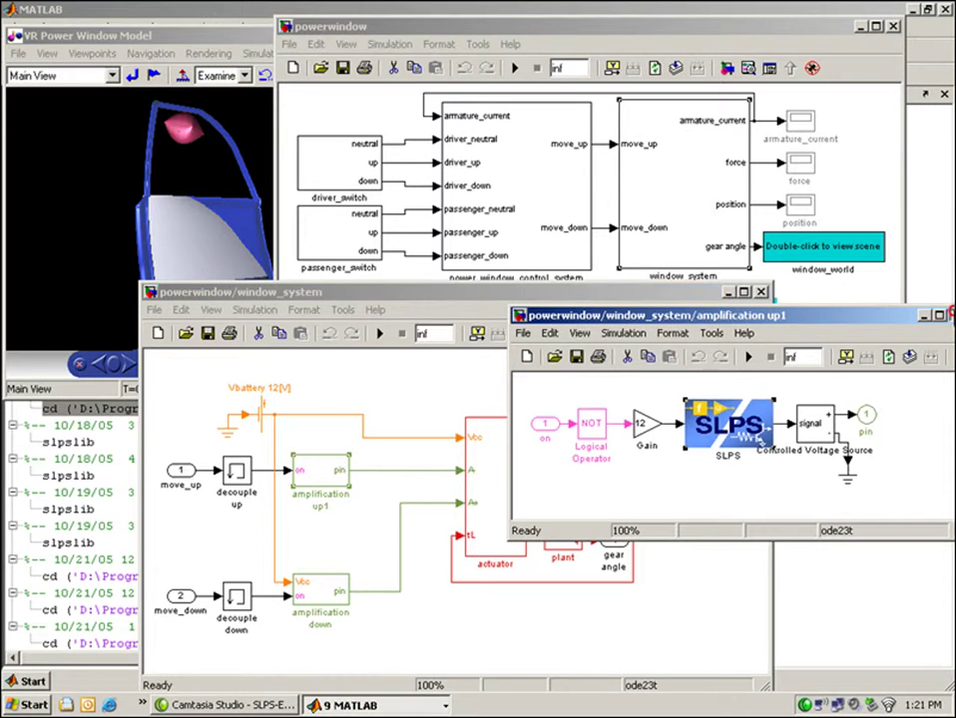
# Step: Close the subsystem windows and open the position, armature_current and force scopes
pyautogui.click(939, 315)
pyautogui.click(760, 291)
pyautogui.doubleClick(800, 205)
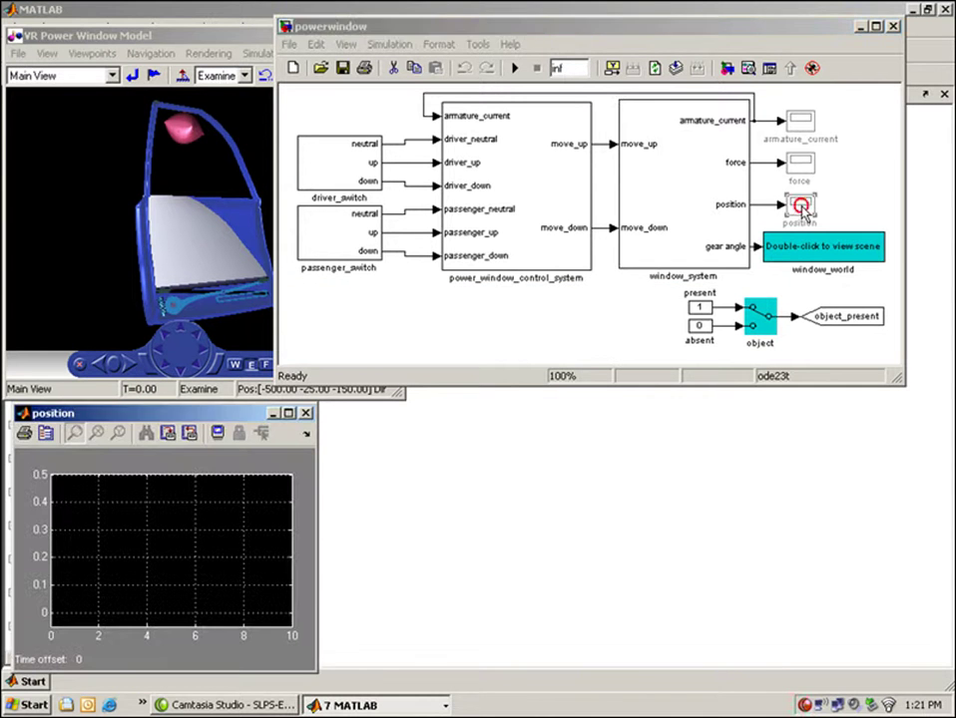
pyautogui.doubleClick(800, 164)
pyautogui.doubleClick(798, 120)
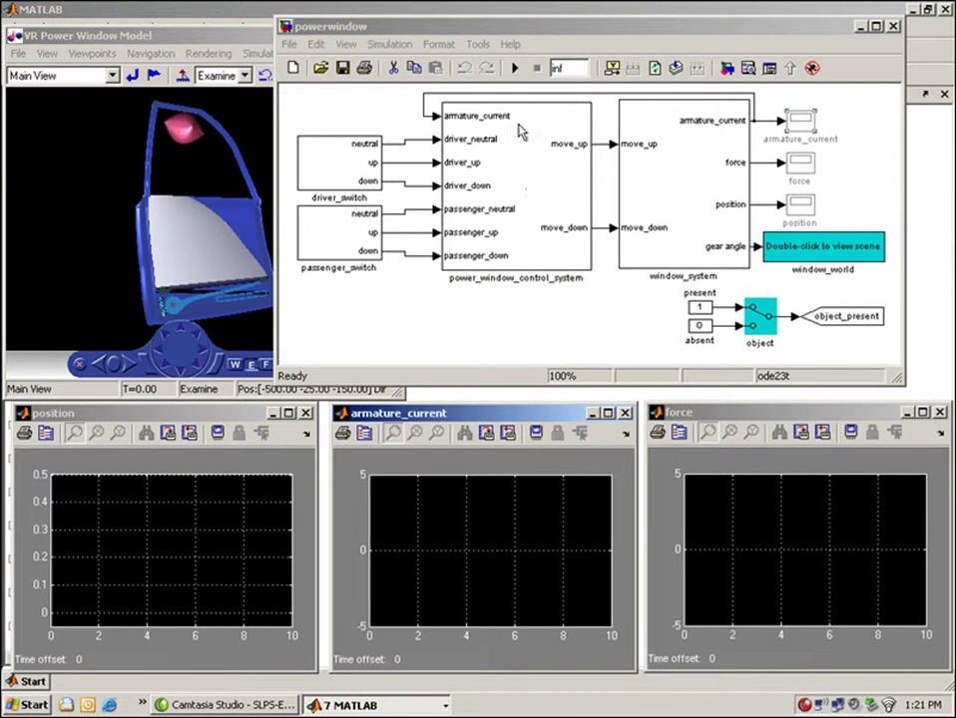
# Step: Start the co-simulation with PSpiceAD as the suite and watch the 3D window animate
pyautogui.click(515, 68)
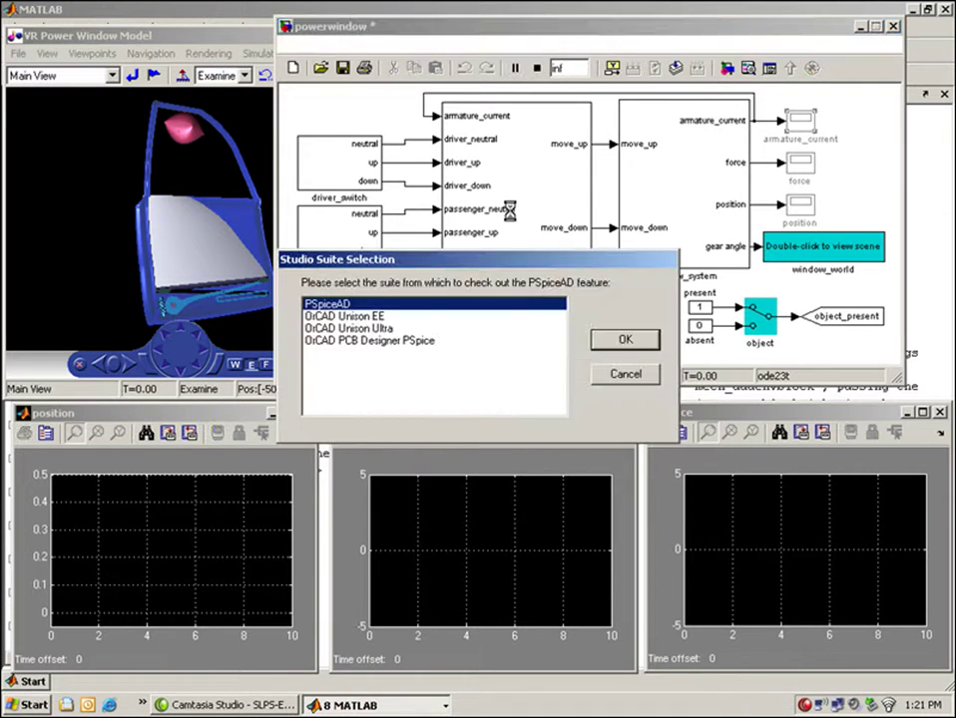
pyautogui.press('Return')
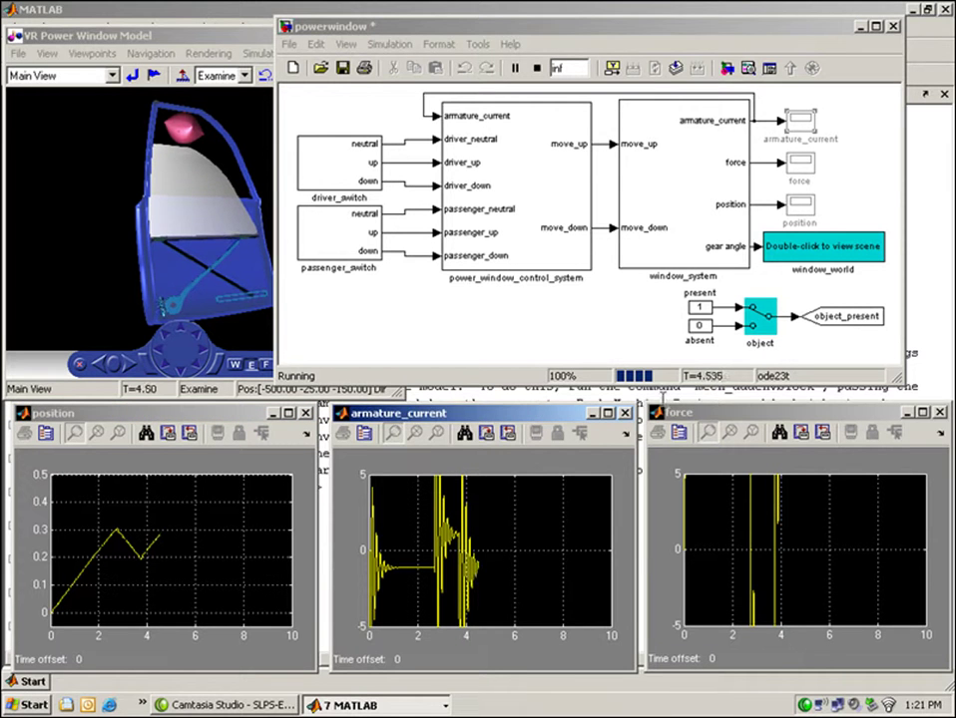
pyautogui.click(111, 288)
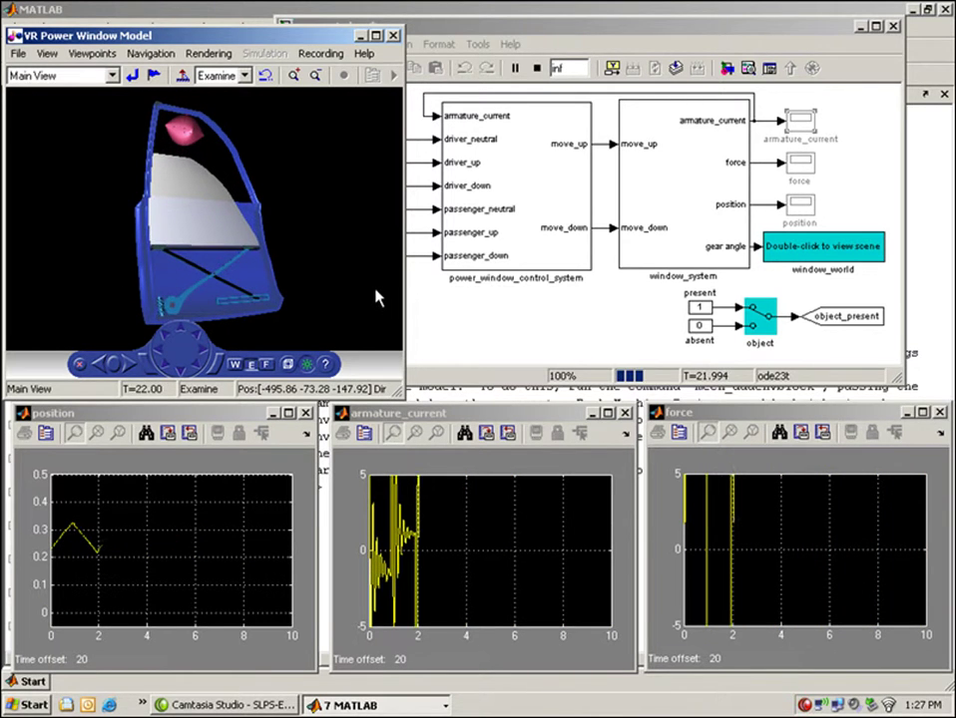
# Step: Open driver_switch and toggle the up and down manual switches to move the window
pyautogui.click(469, 306)
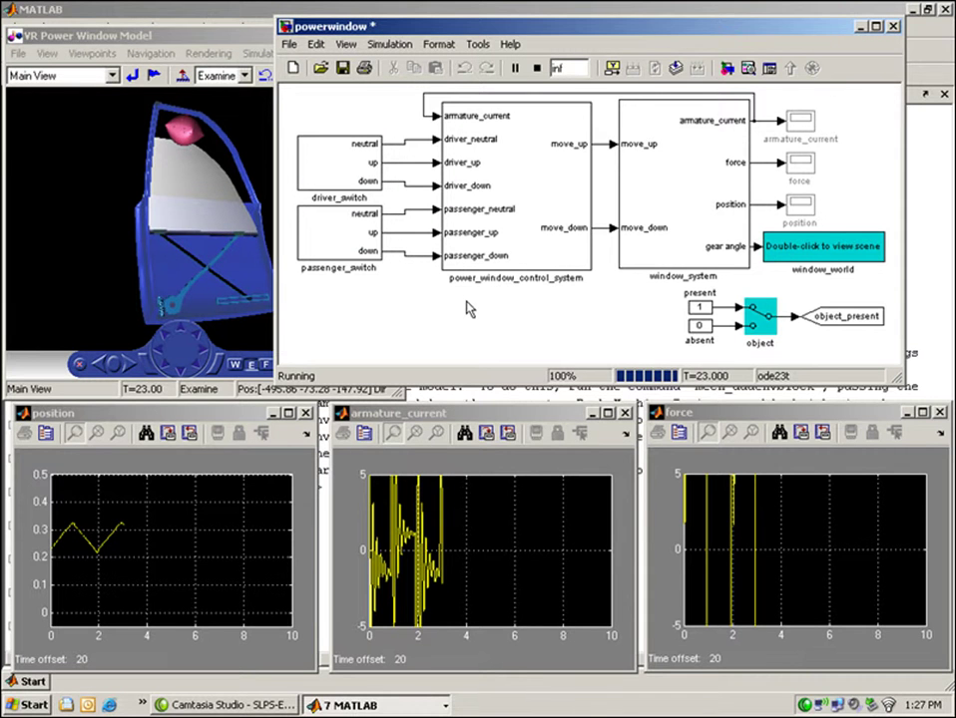
pyautogui.doubleClick(358, 174)
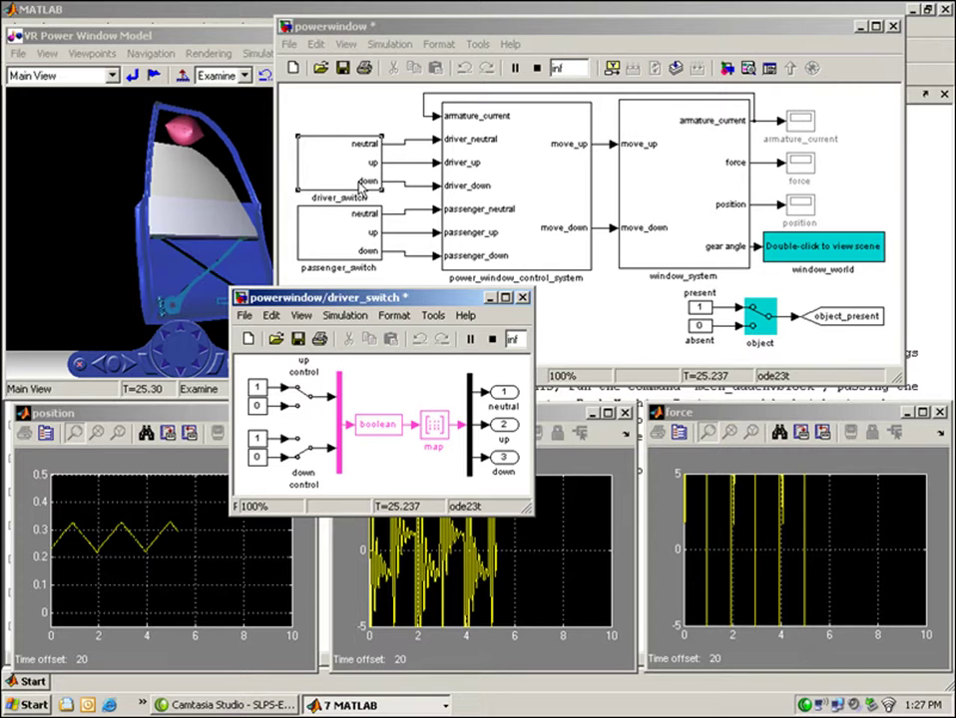
pyautogui.doubleClick(308, 401)
pyautogui.doubleClick(305, 449)
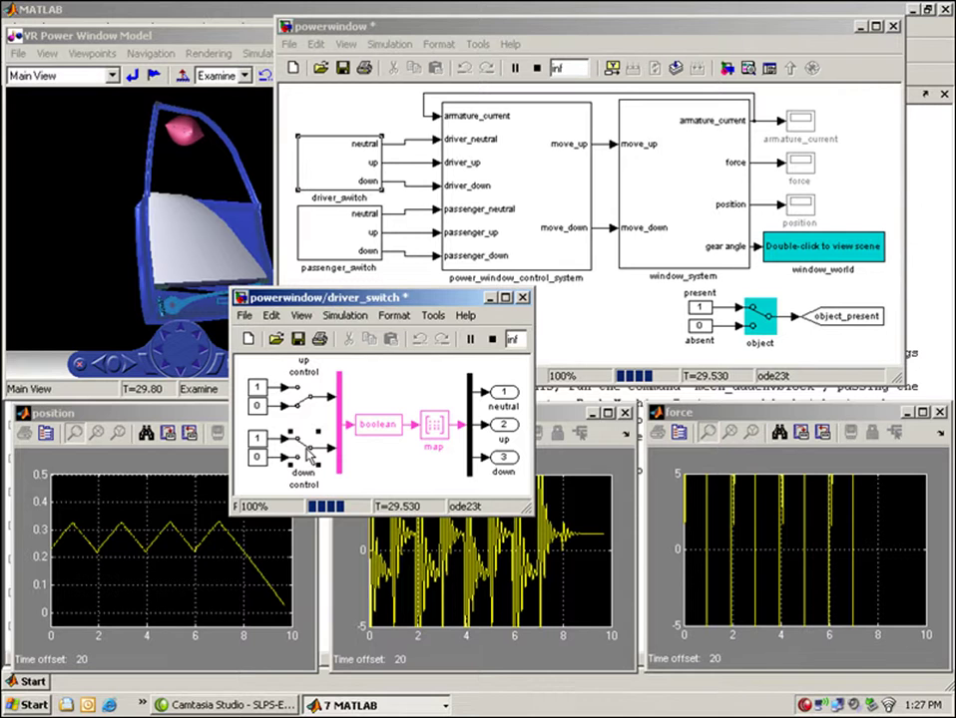
pyautogui.doubleClick(306, 450)
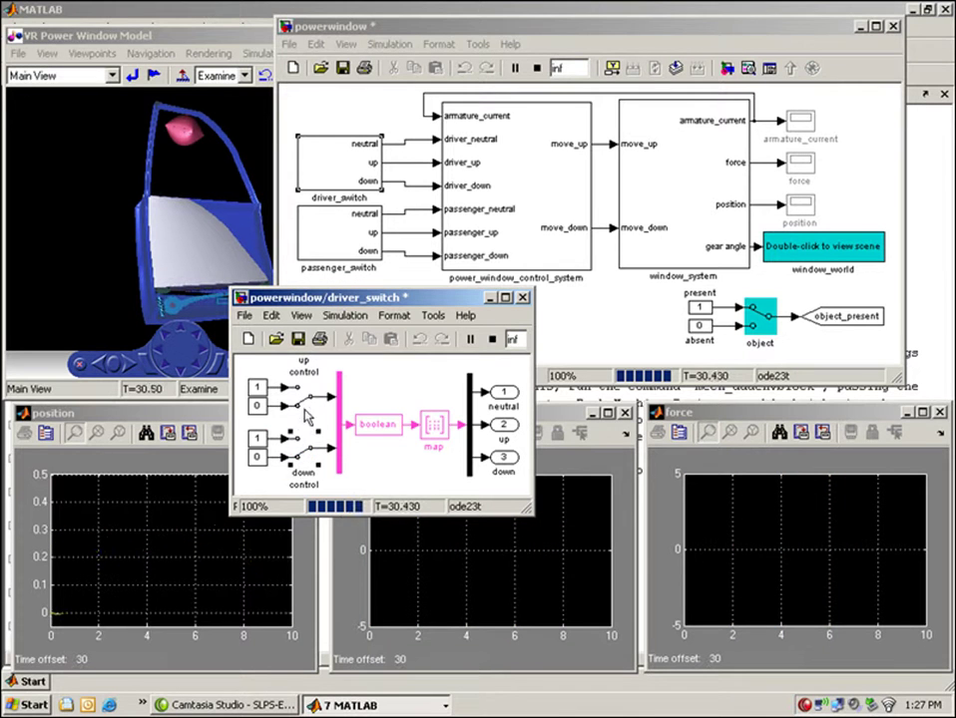
pyautogui.doubleClick(306, 404)
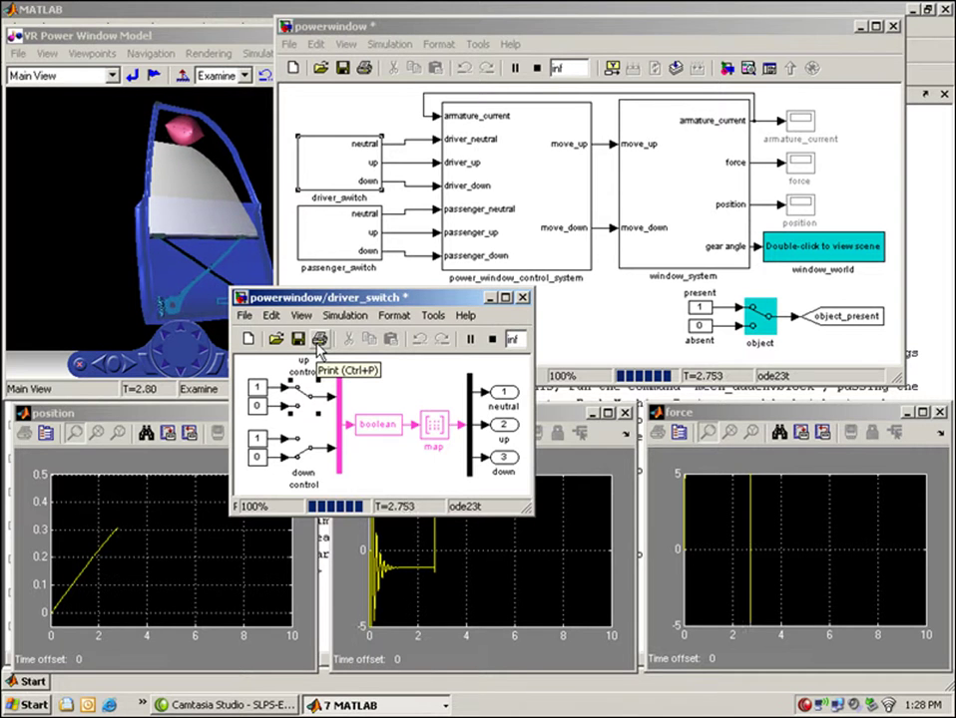
# Step: Raise and lower the window again with the up control, then set the object switch to absent
pyautogui.doubleClick(311, 397)
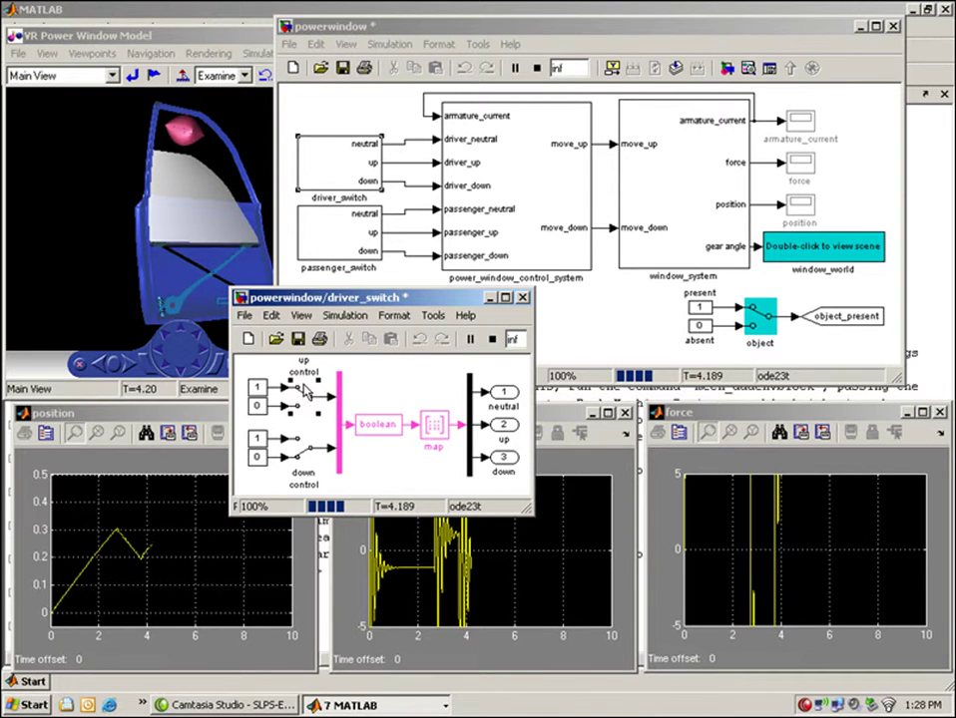
pyautogui.doubleClick(311, 397)
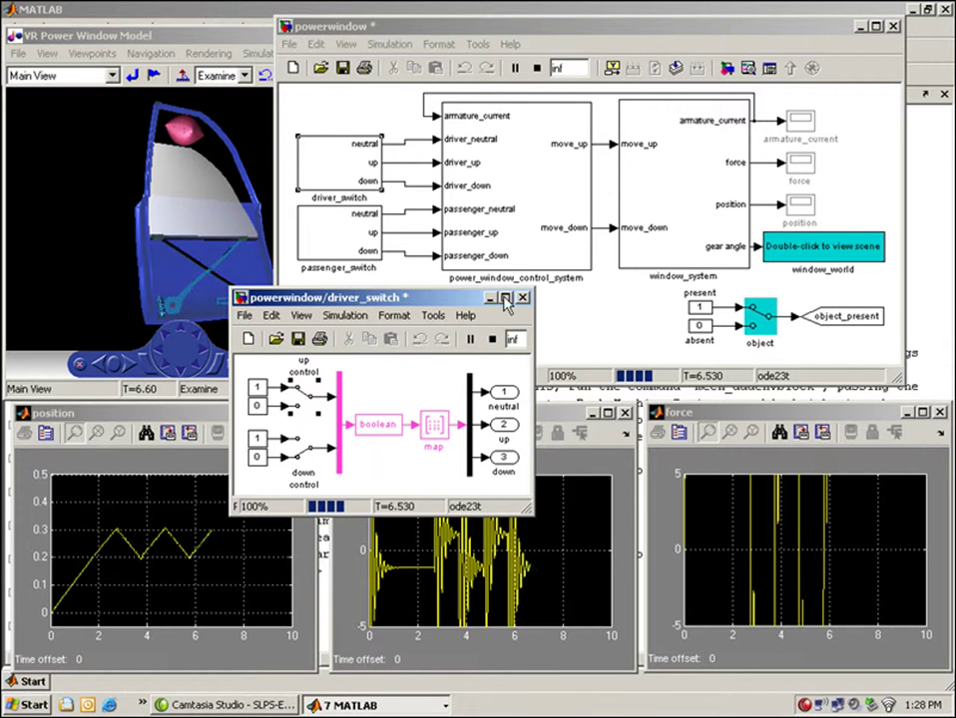
pyautogui.click(391, 225)
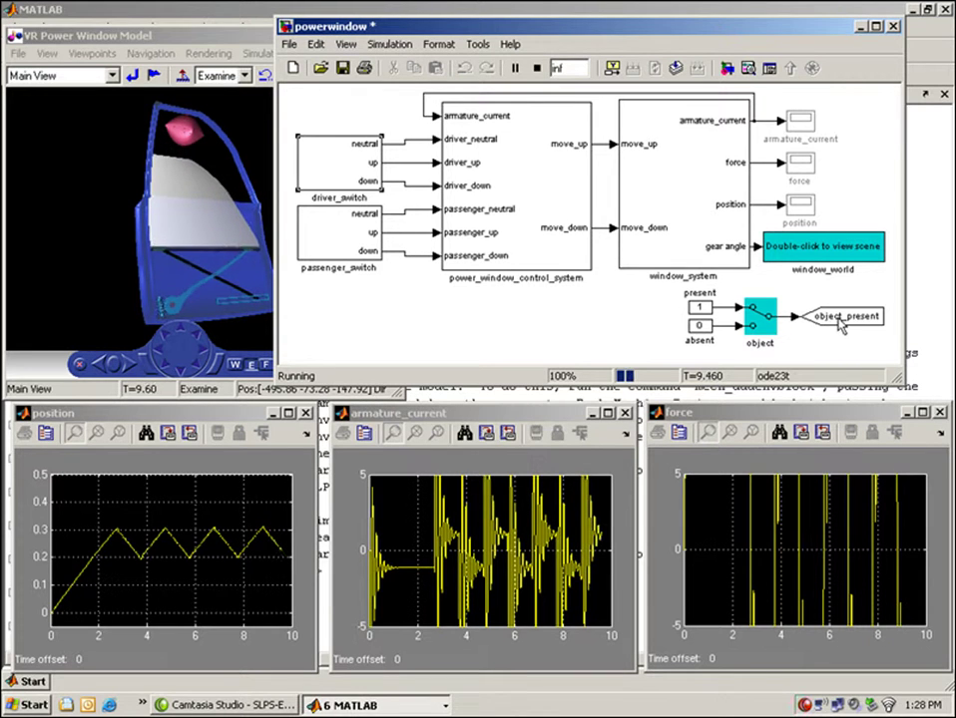
pyautogui.doubleClick(760, 317)
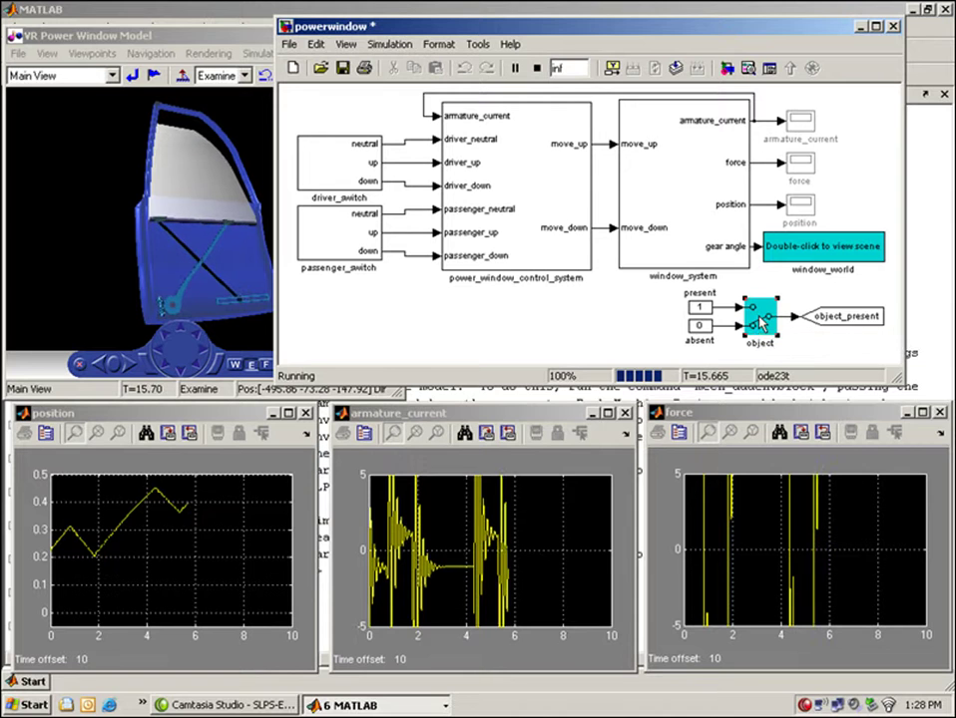
# Step: Bring the VR Power Window animation forward and let the run continue until the T=20.630 convergence error
pyautogui.click(117, 265)
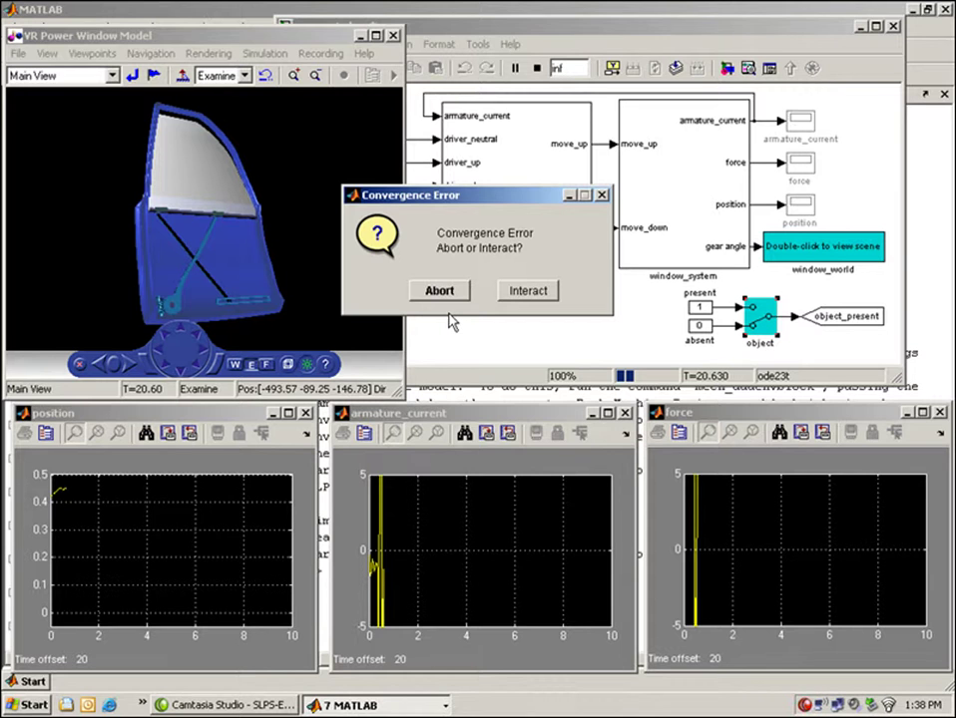
# Step: Choose Interact and change the PSpice RELTOL option from 0.001 to 0.01
pyautogui.click(532, 301)
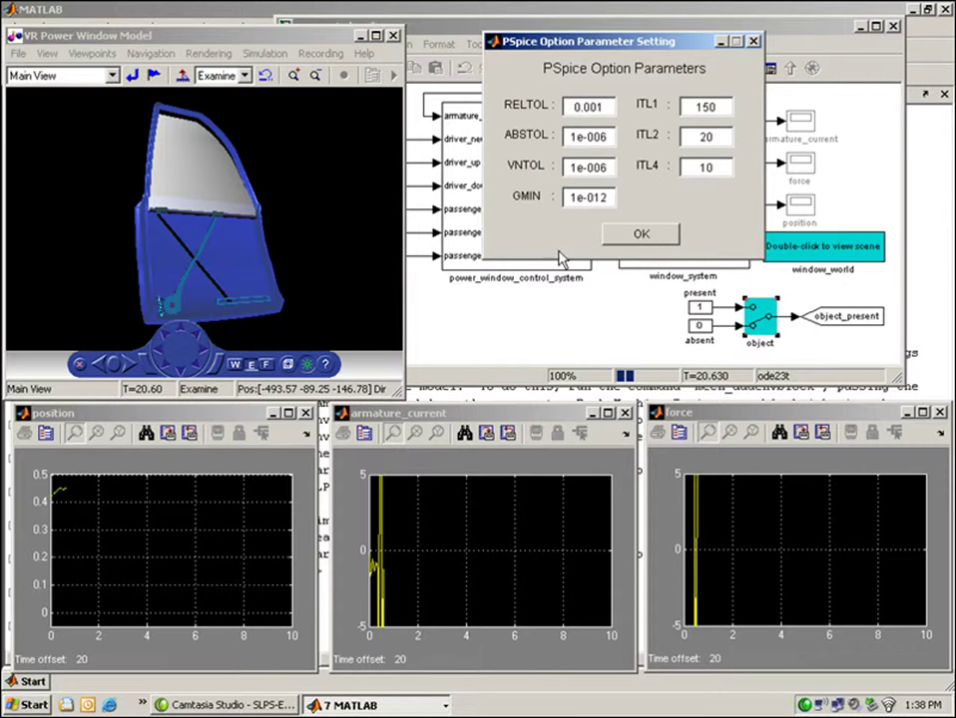
pyautogui.moveTo(575, 44); pyautogui.dragTo(470, 116)
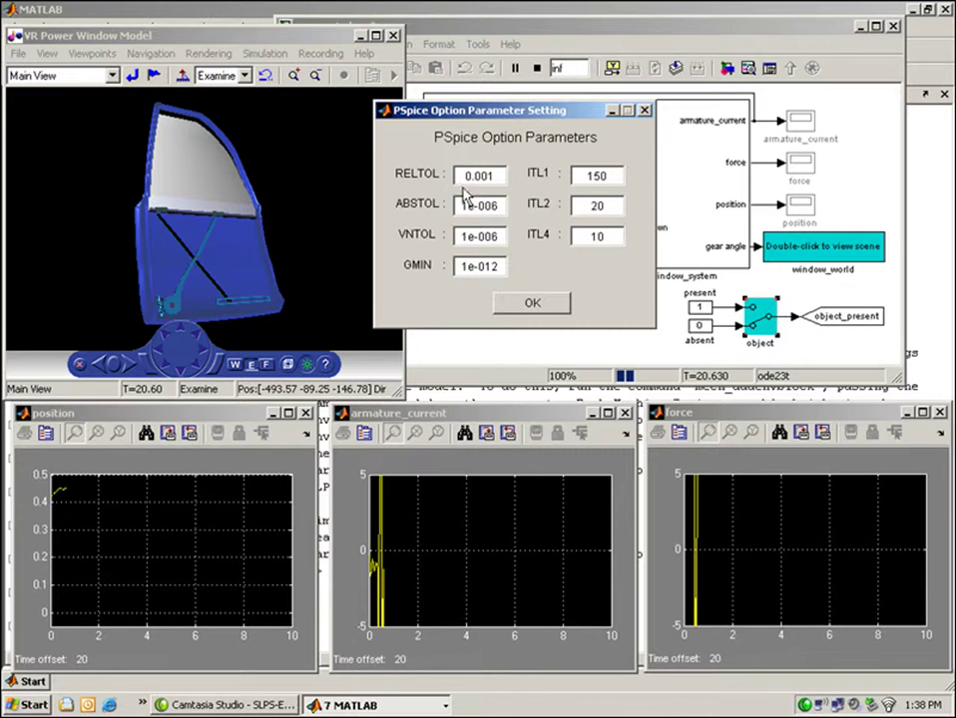
pyautogui.click(425, 216)
pyautogui.click(477, 176)
pyautogui.press('BackSpace')
pyautogui.click(529, 303)
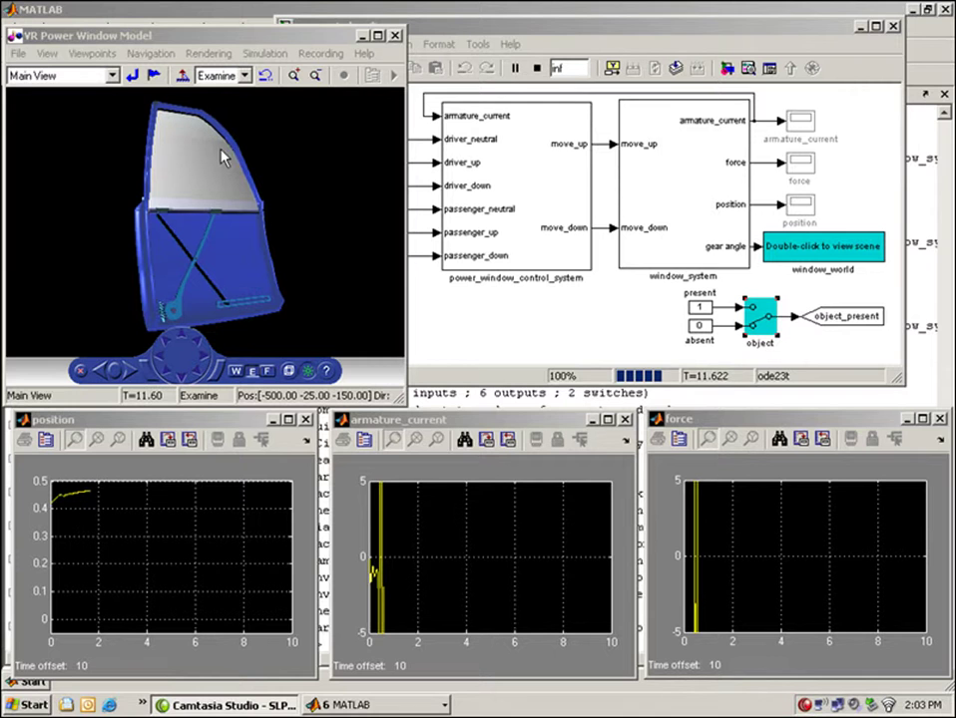
# Step: Open driver_switch and toggle the up and down controls to move the window
pyautogui.click(480, 317)
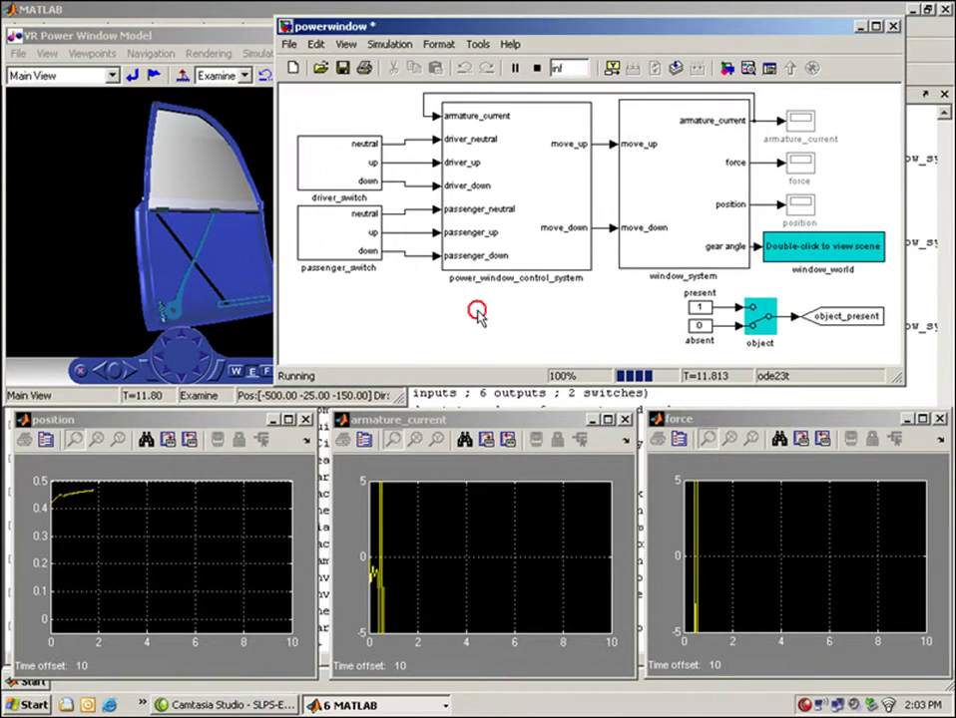
pyautogui.doubleClick(336, 167)
pyautogui.doubleClick(299, 395)
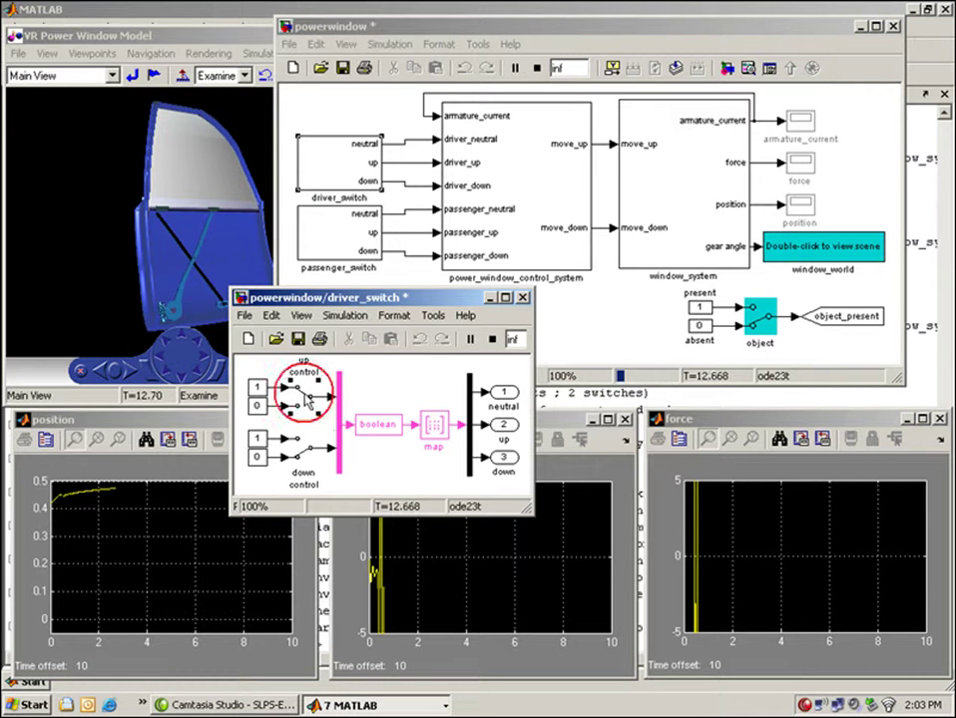
pyautogui.doubleClick(301, 446)
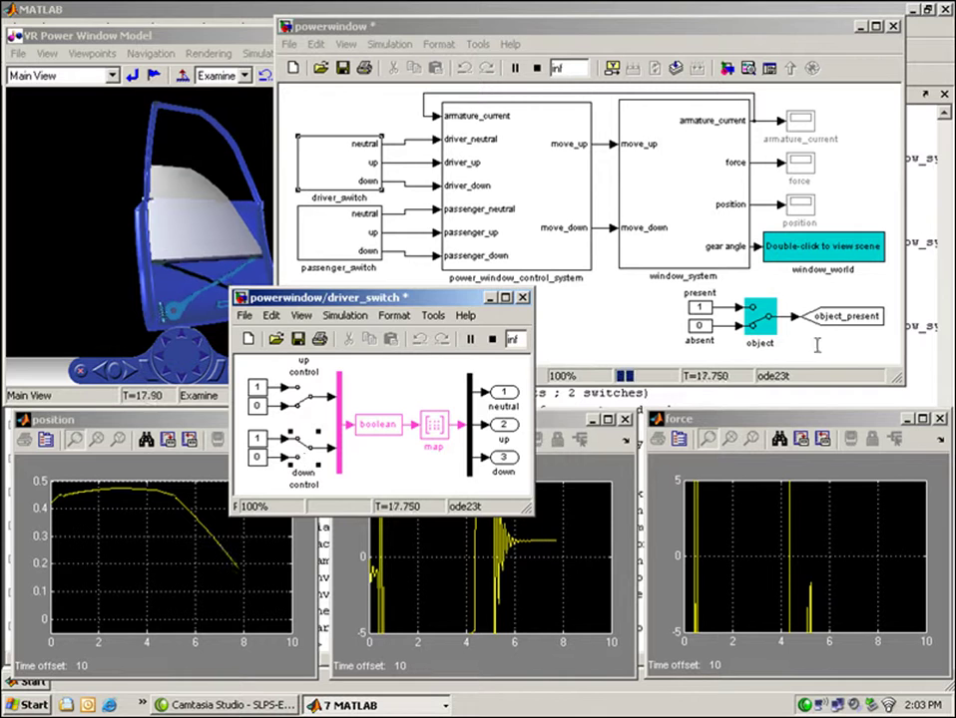
# Step: Set the object switch back to present, toggle the up control, and close driver_switch
pyautogui.doubleClick(760, 317)
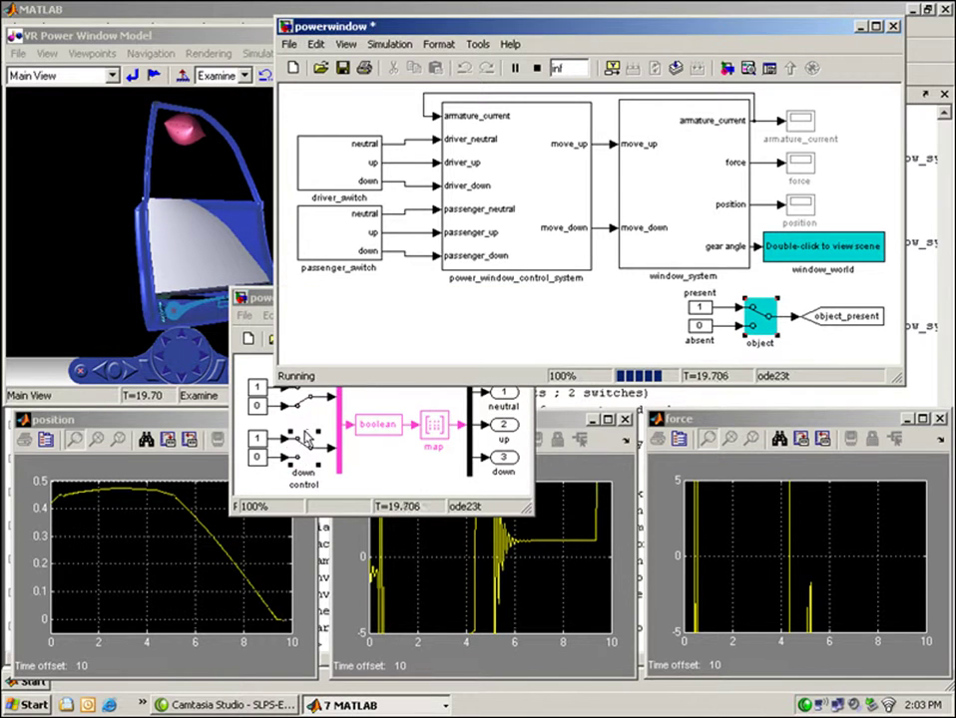
pyautogui.doubleClick(300, 395)
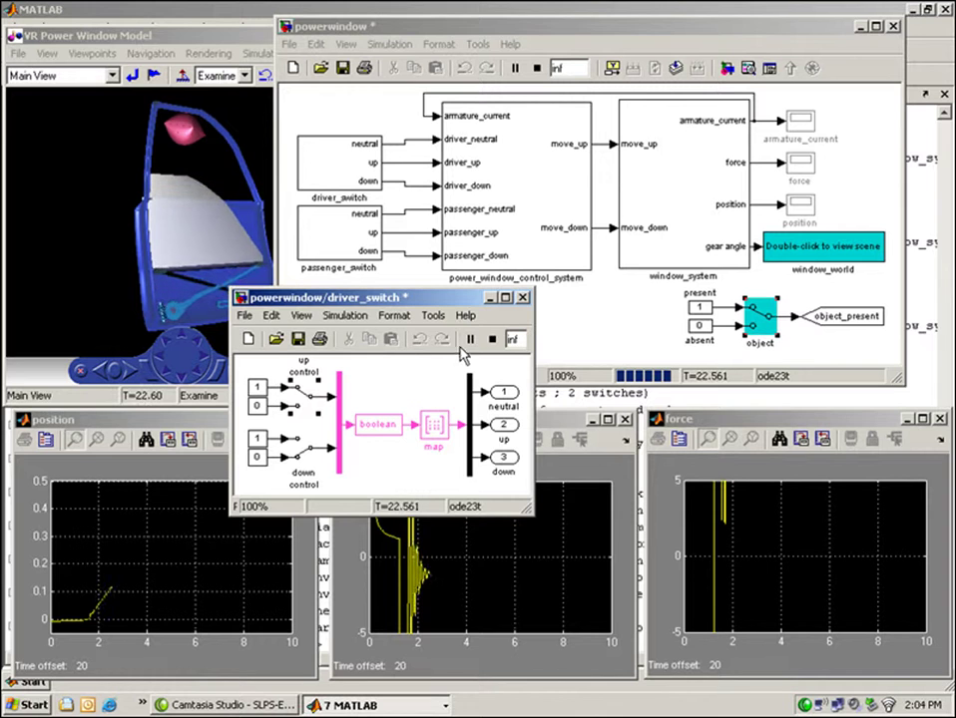
pyautogui.click(523, 297)
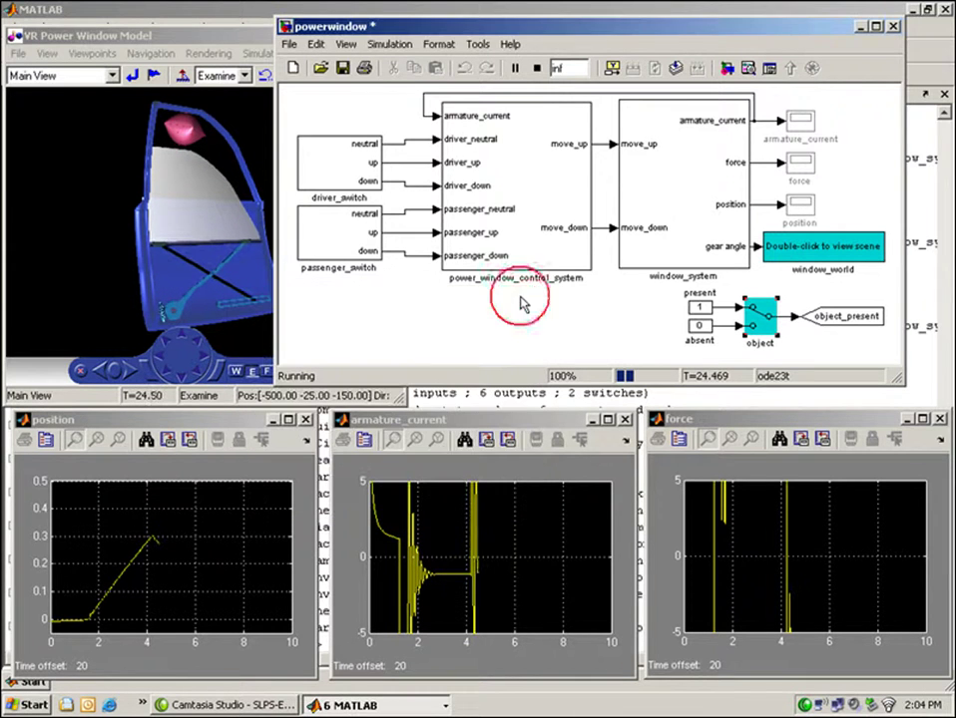